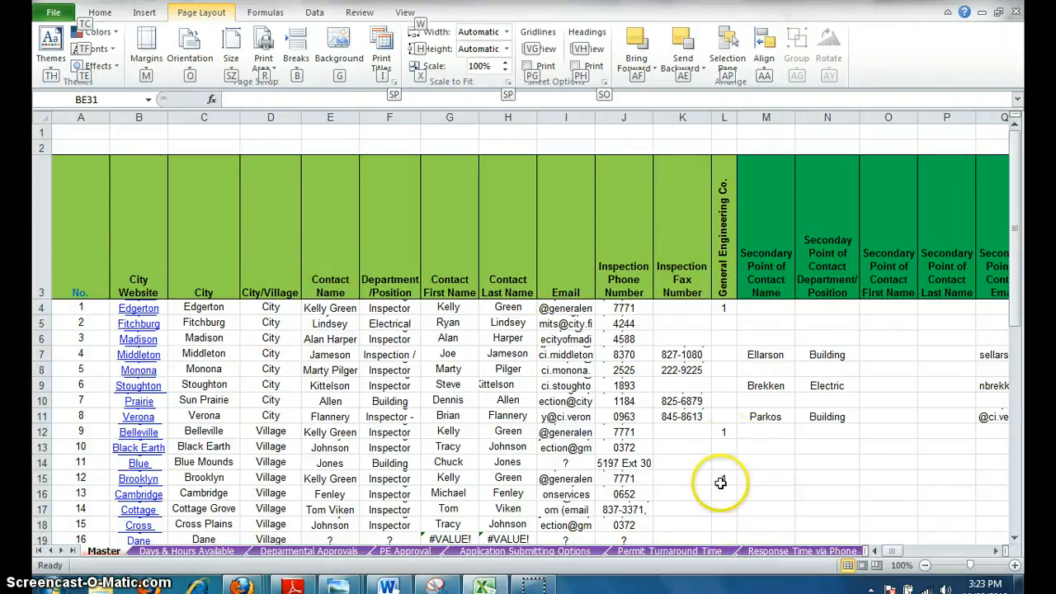
Create a PivotTable from the Master sheet range A3:BE30, placing it on a new worksheet.
mouse_move(891, 551)
mouse_down()
mouse_move(955, 552)
mouse_move(876, 563)
mouse_up()
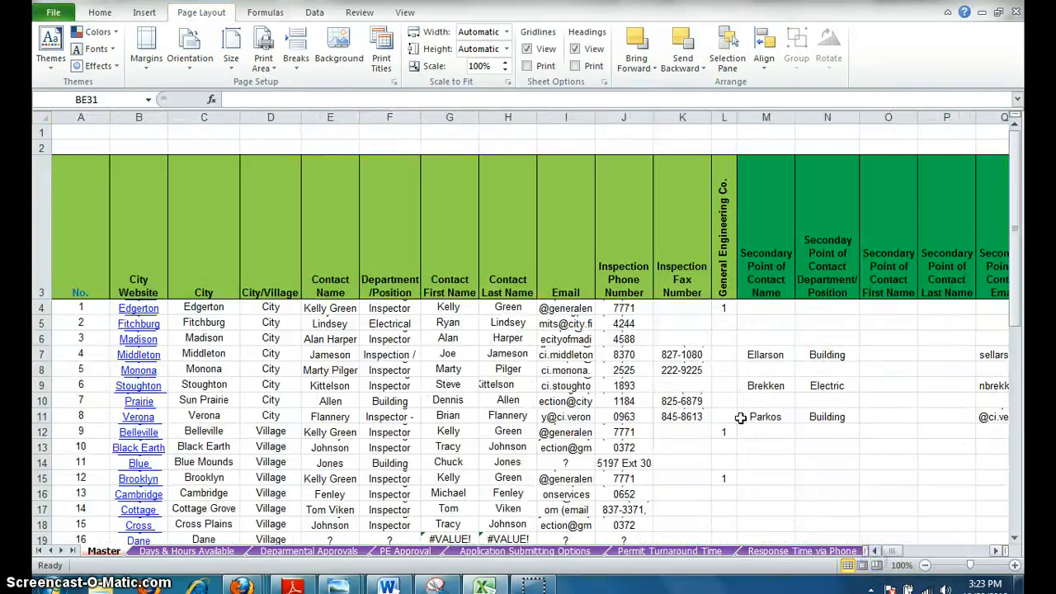
click(145, 17)
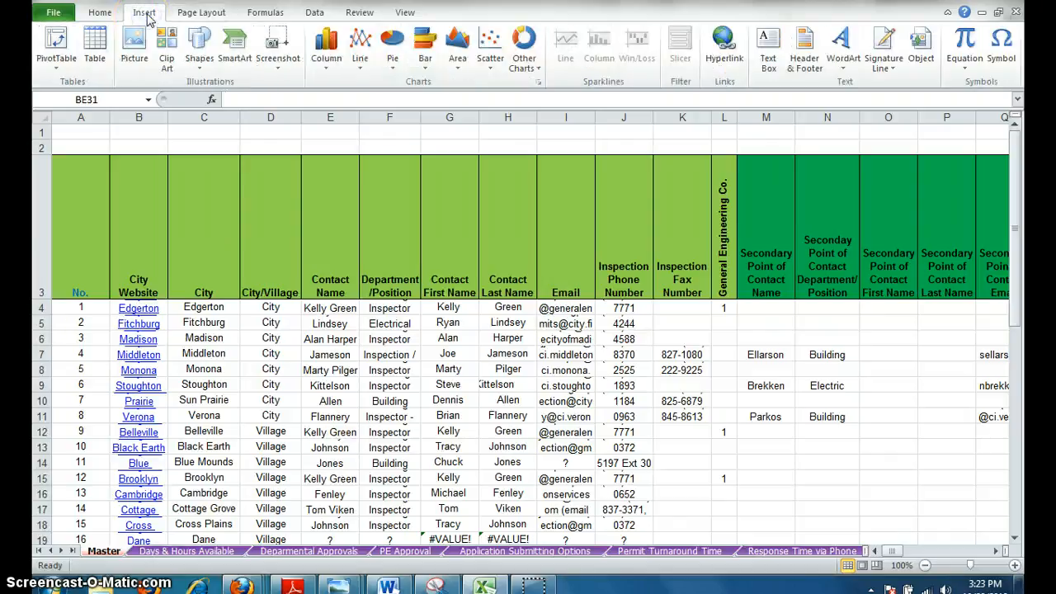
click(57, 43)
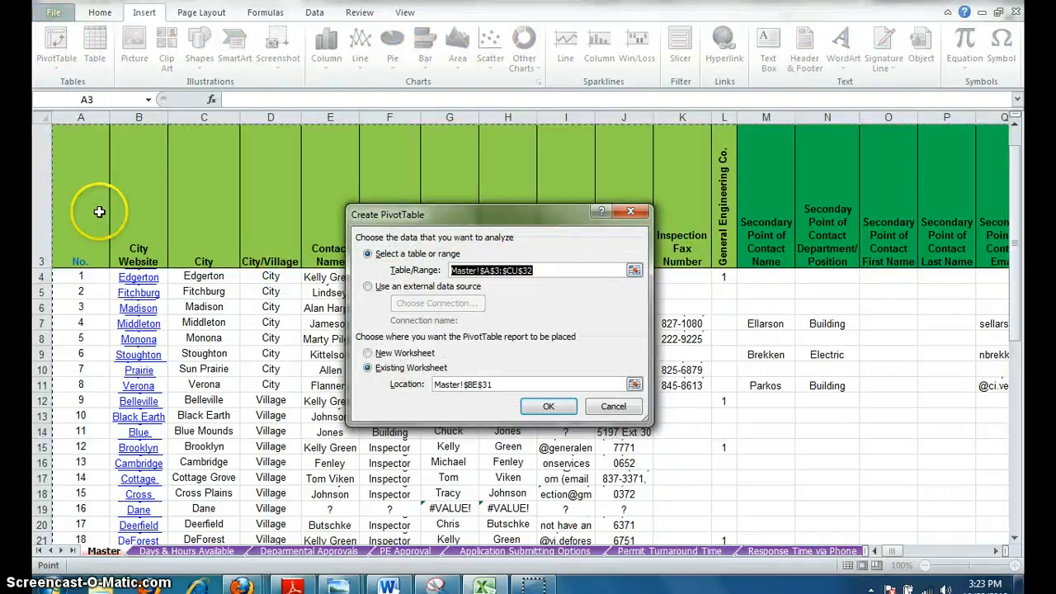
drag(75, 185, 660, 495)
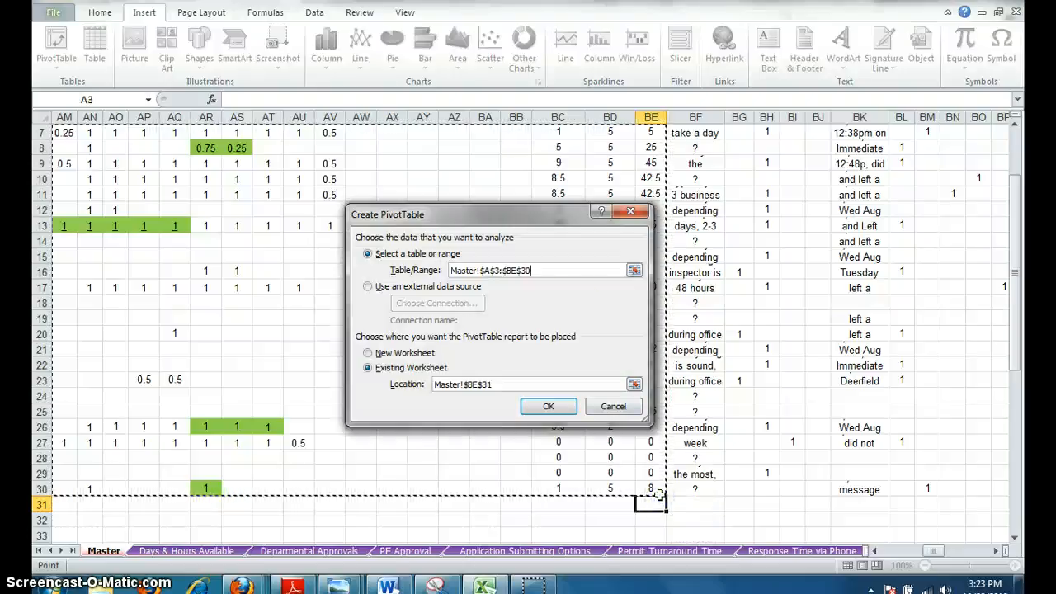
click(368, 353)
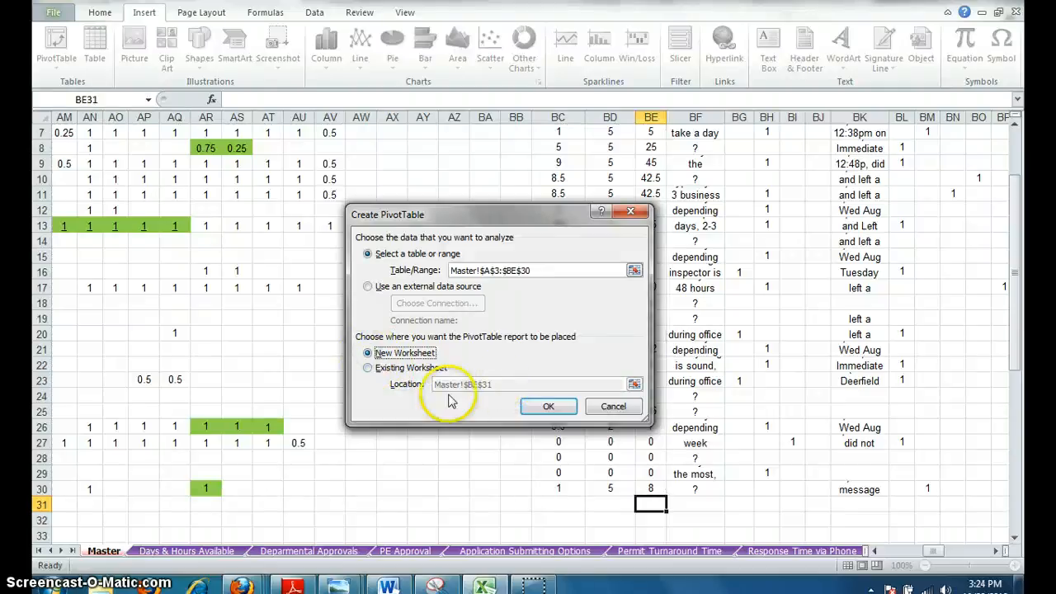
click(537, 409)
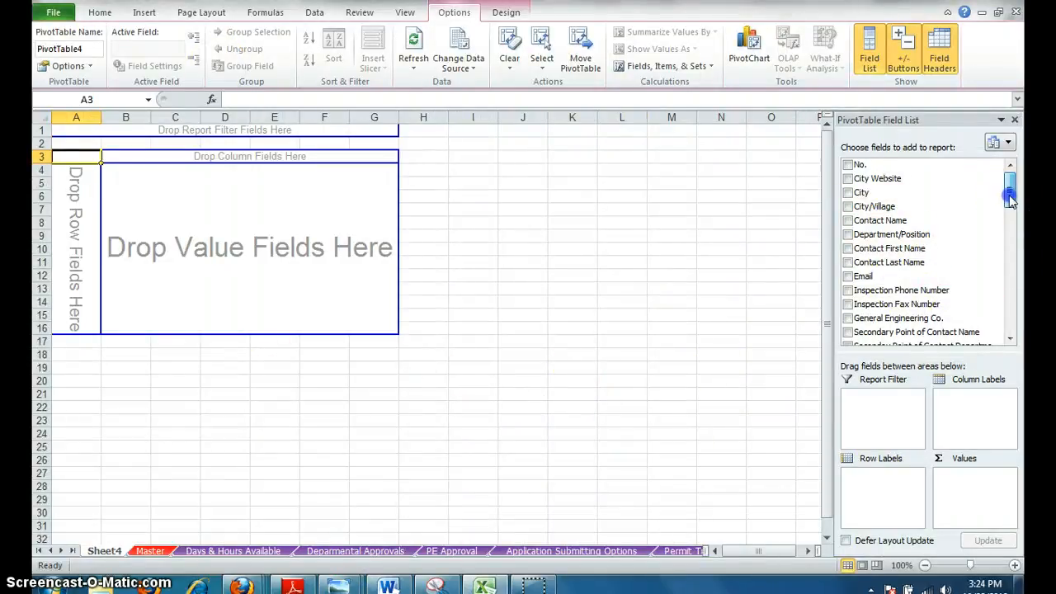
Add City/Village and City as row fields, with City/Village as the outer grouping.
mouse_move(1010, 198)
mouse_down()
mouse_move(1012, 307)
mouse_move(1008, 193)
mouse_move(1009, 212)
mouse_up()
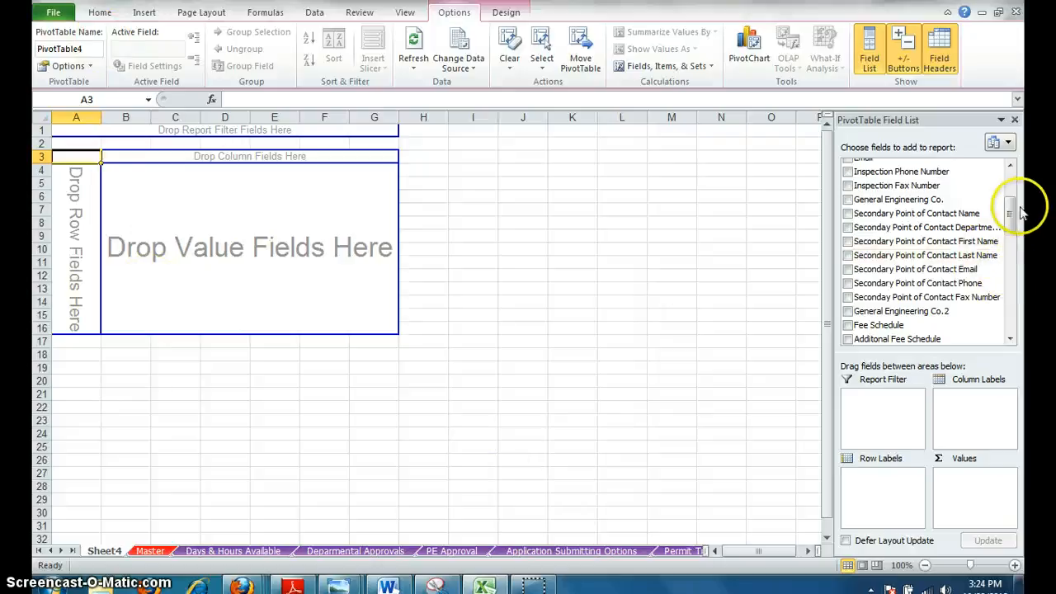
mouse_move(1010, 206)
mouse_down()
mouse_move(1008, 176)
mouse_move(1023, 269)
mouse_move(1013, 306)
mouse_move(1014, 212)
mouse_move(1016, 325)
mouse_move(1021, 200)
mouse_up()
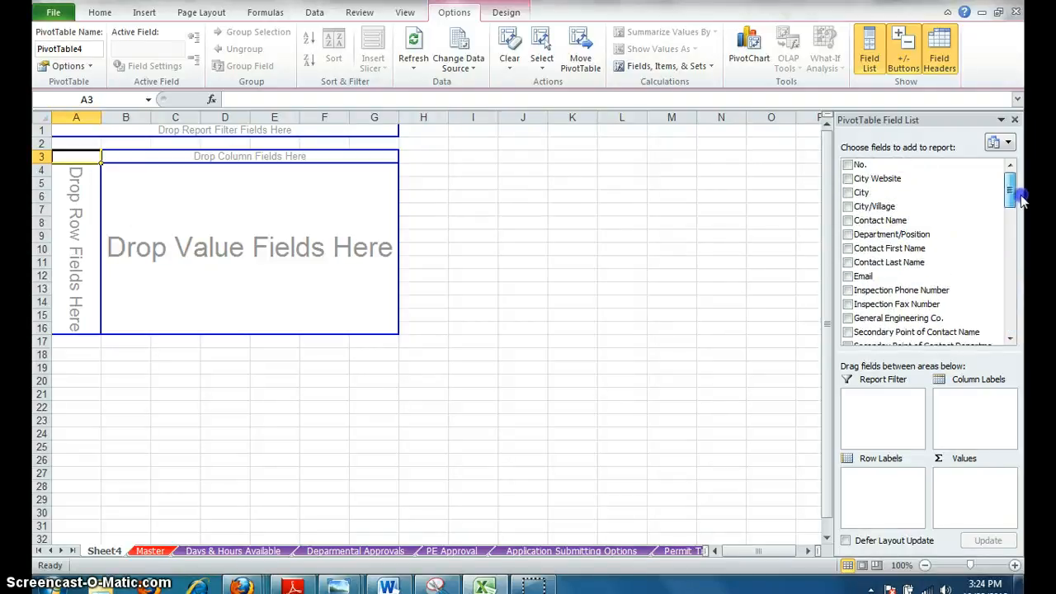
drag(916, 196, 897, 499)
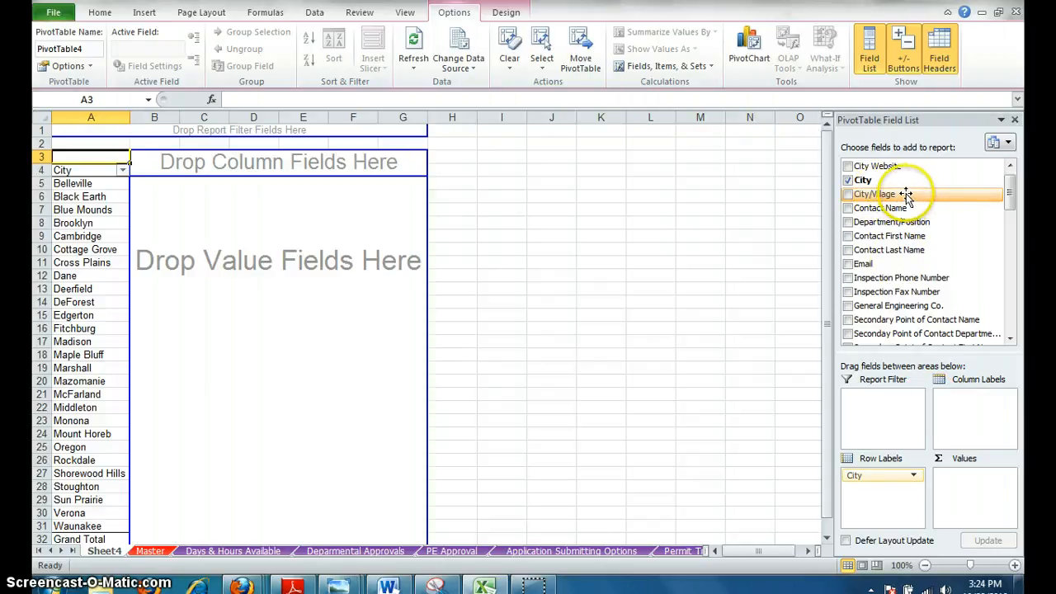
drag(877, 203, 880, 472)
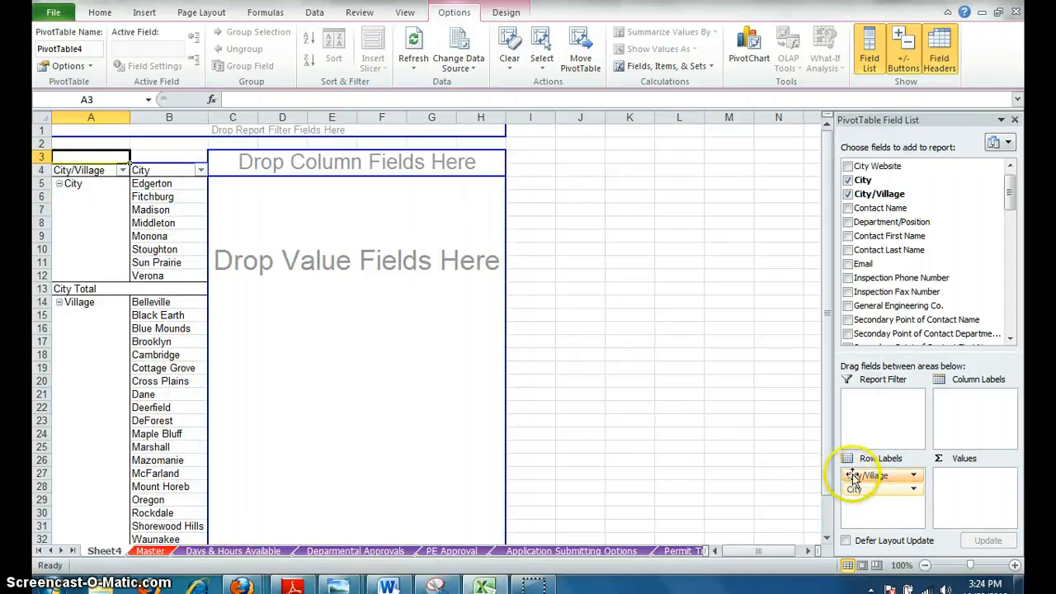
drag(840, 495, 864, 511)
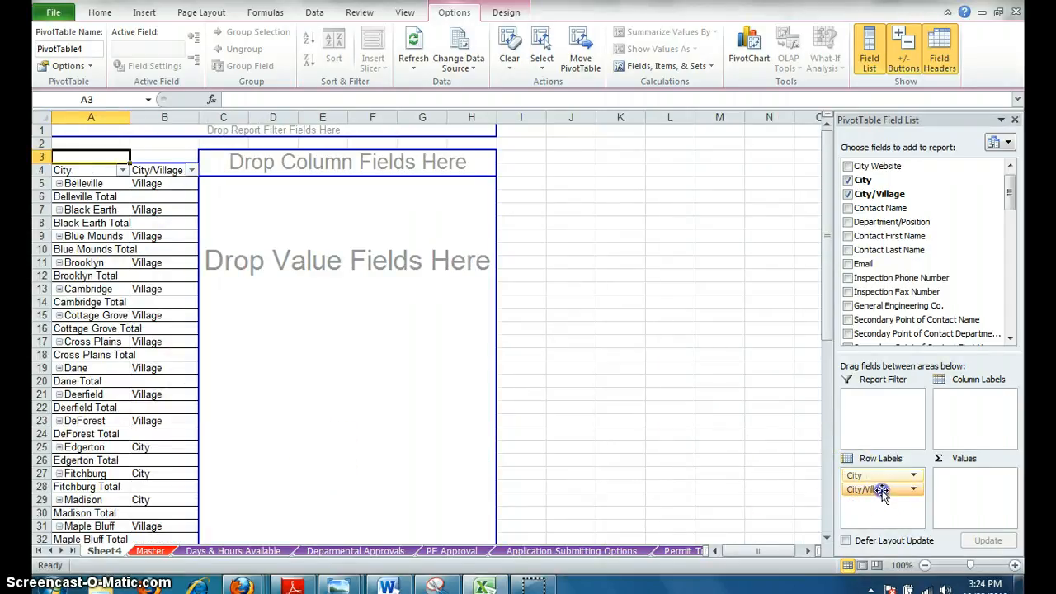
drag(881, 492, 890, 472)
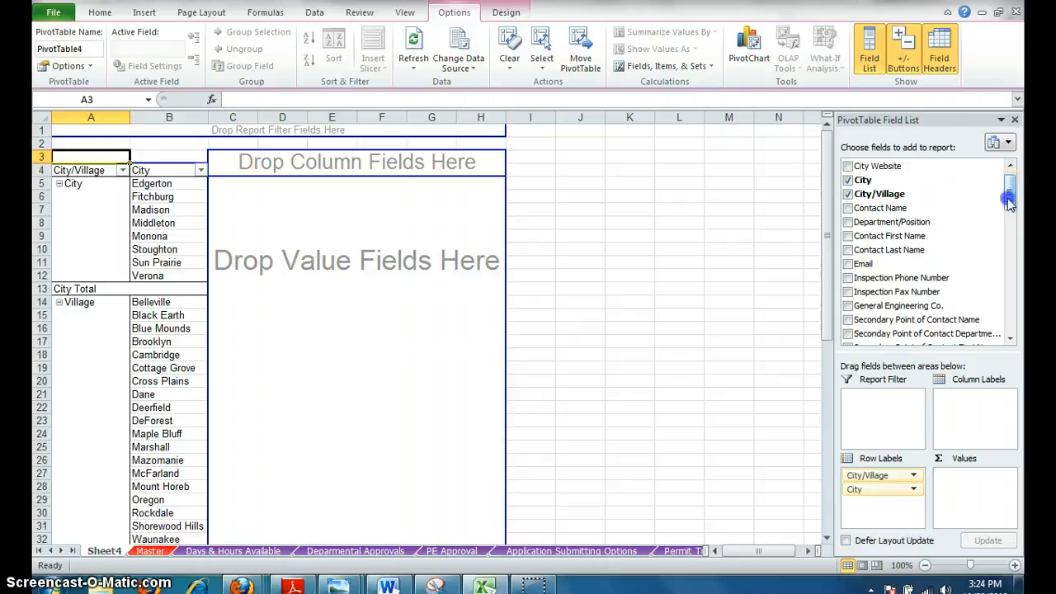
Add Total hours available per day to the PivotTable values as a sum.
drag(1009, 191, 1011, 330)
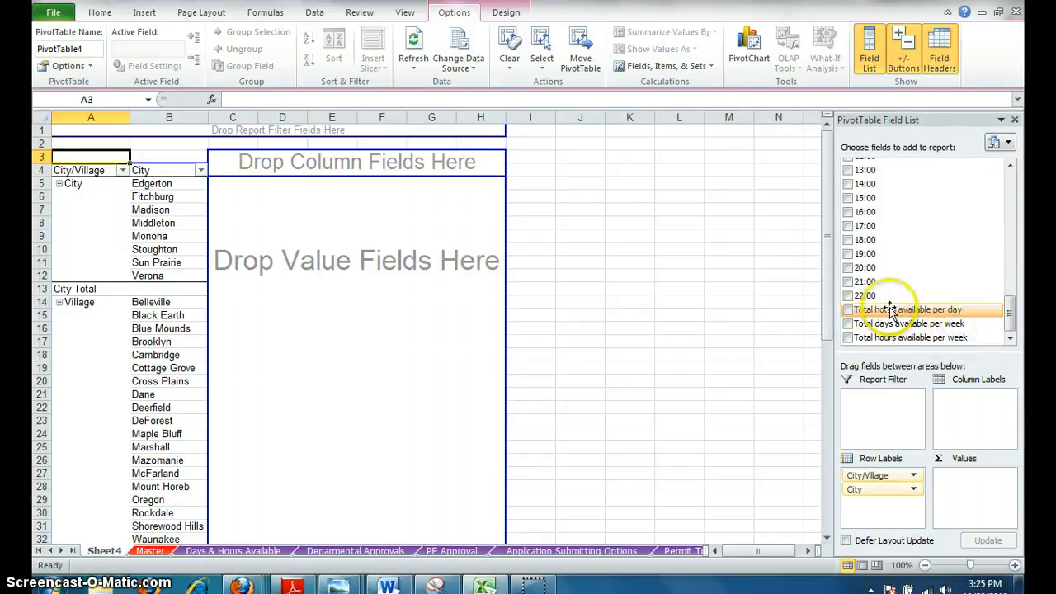
drag(891, 309, 954, 443)
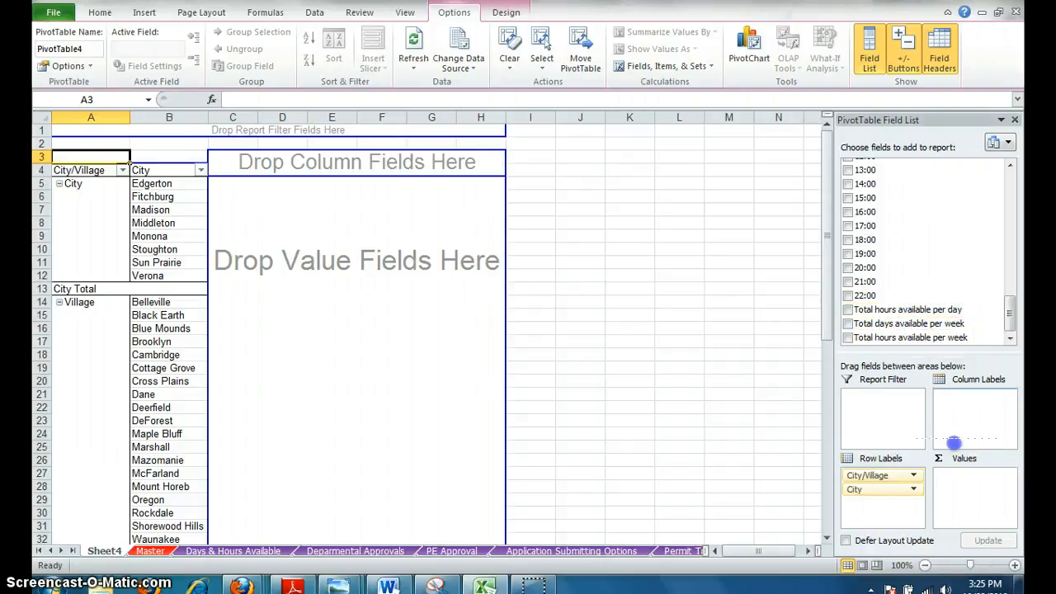
drag(966, 487, 969, 492)
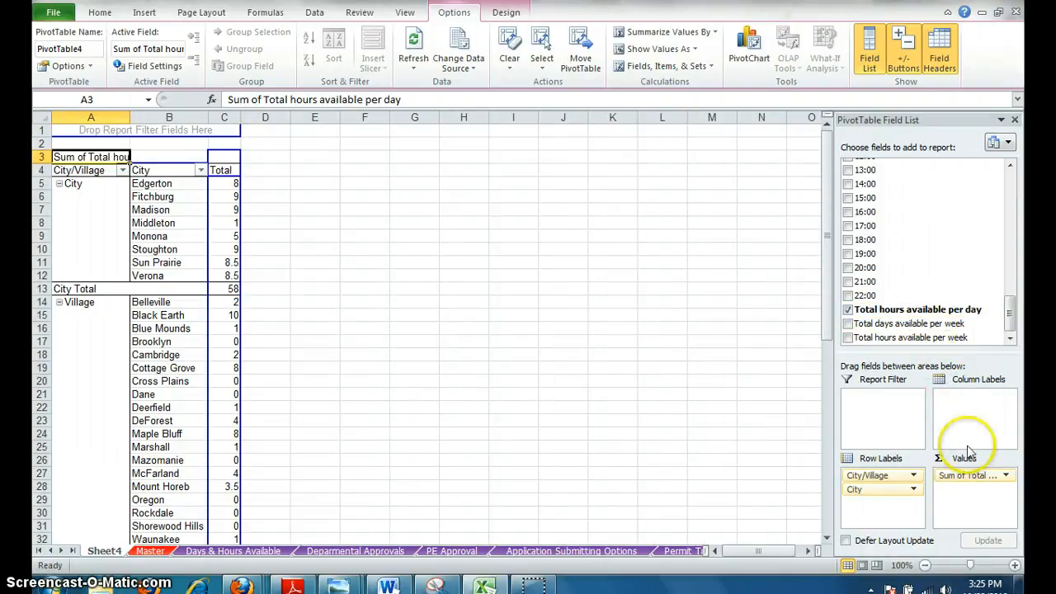
Move the daily hours field to column labels and back to values.
drag(974, 478, 974, 400)
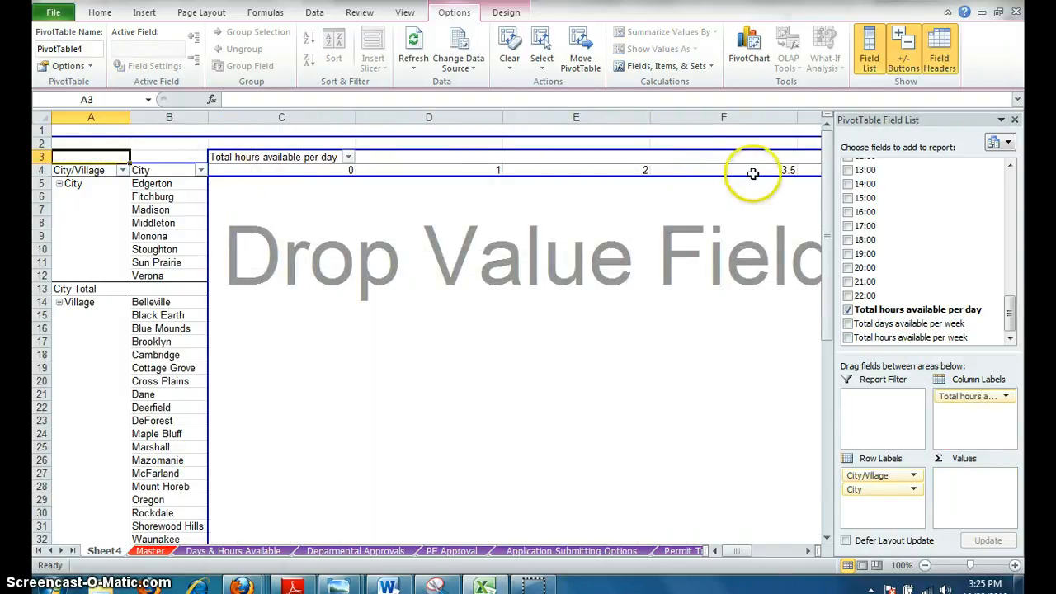
drag(976, 398, 986, 506)
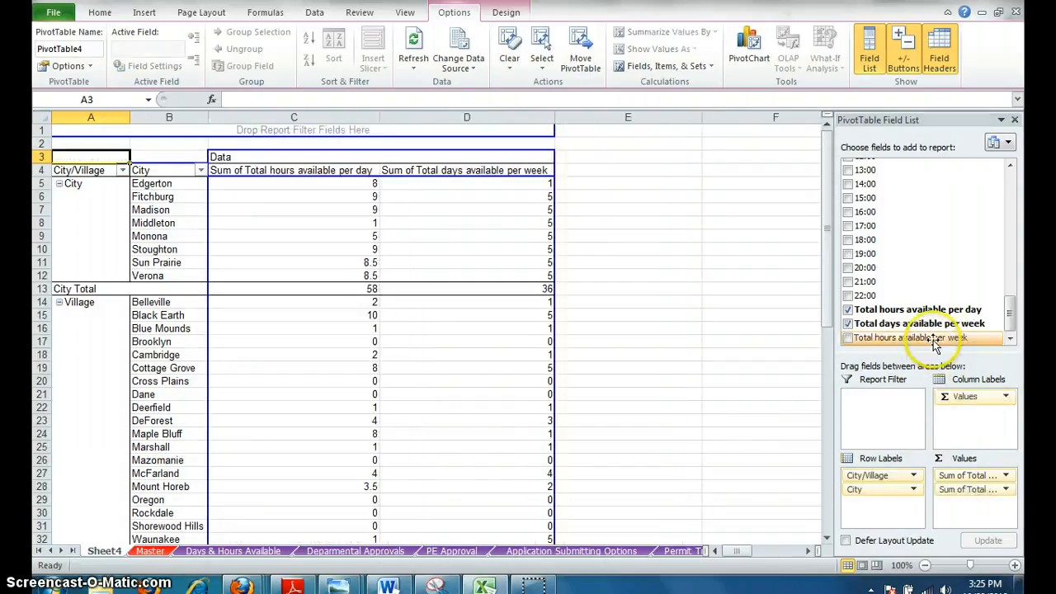
Add Total days available per week and Total hours available per week as summed value fields.
drag(936, 337, 944, 352)
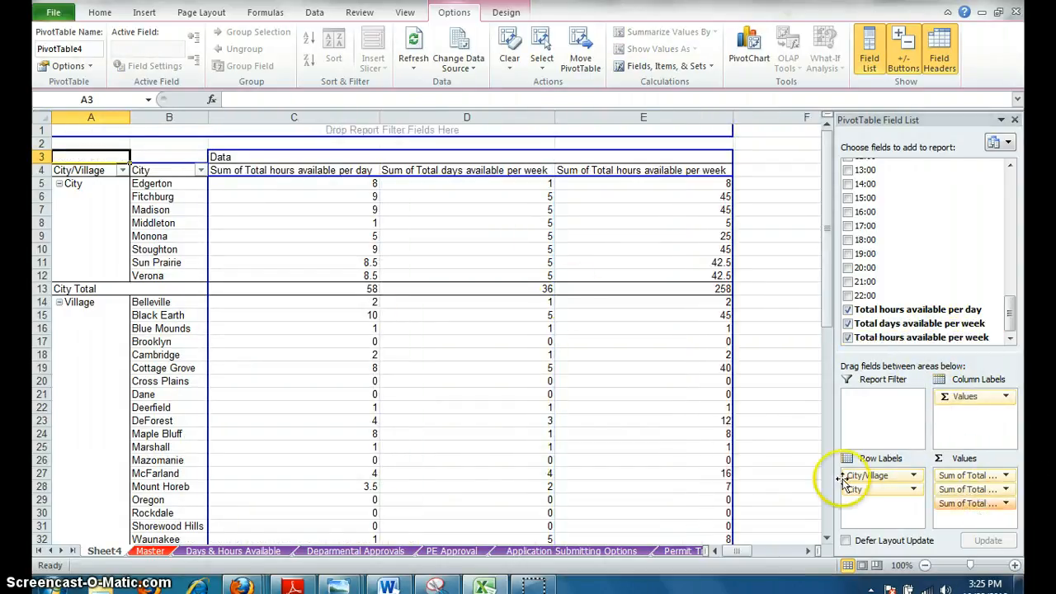
drag(827, 217, 833, 254)
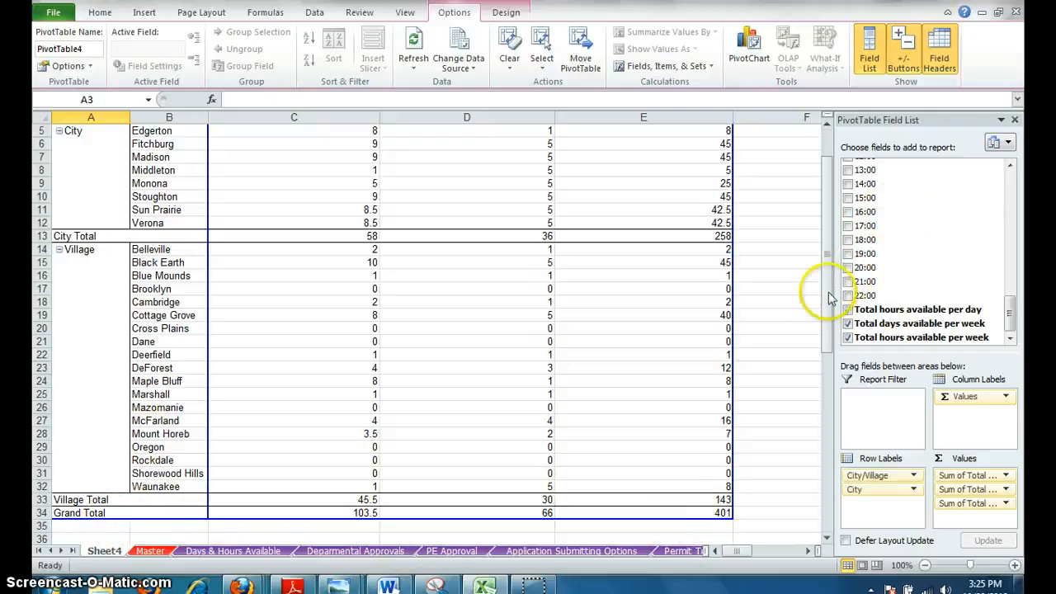
drag(827, 302, 838, 254)
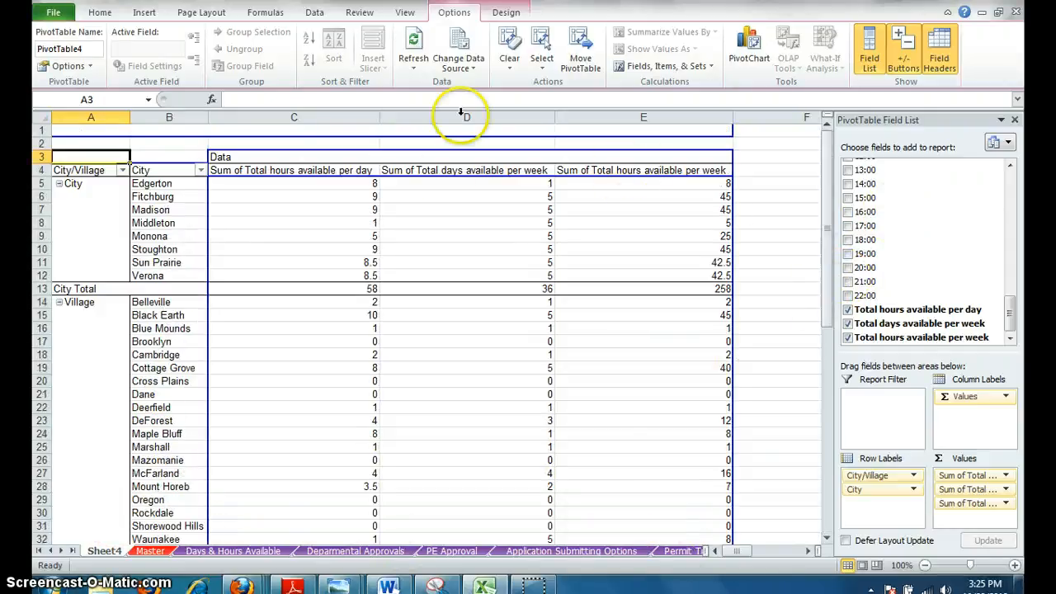
Insert a PivotChart of the PivotTable using the 100% stacked pyramid column type.
click(176, 226)
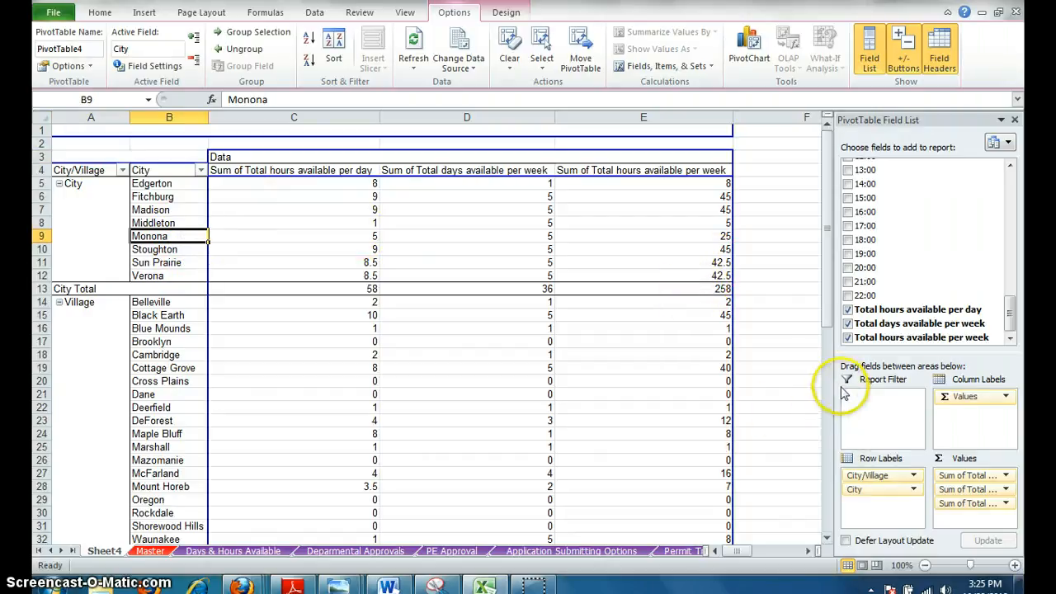
mouse_move(731, 444)
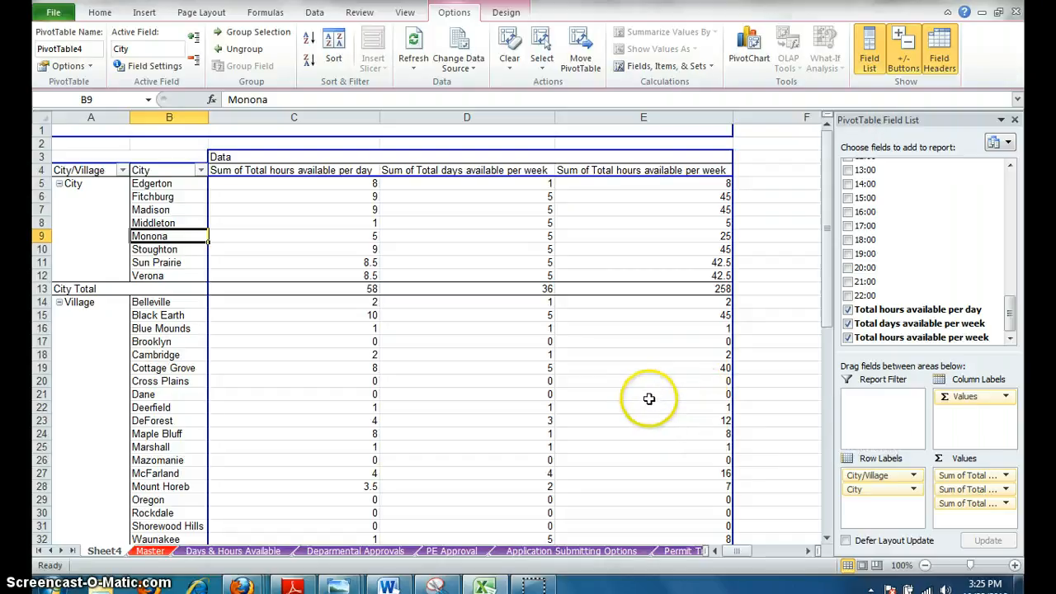
click(751, 46)
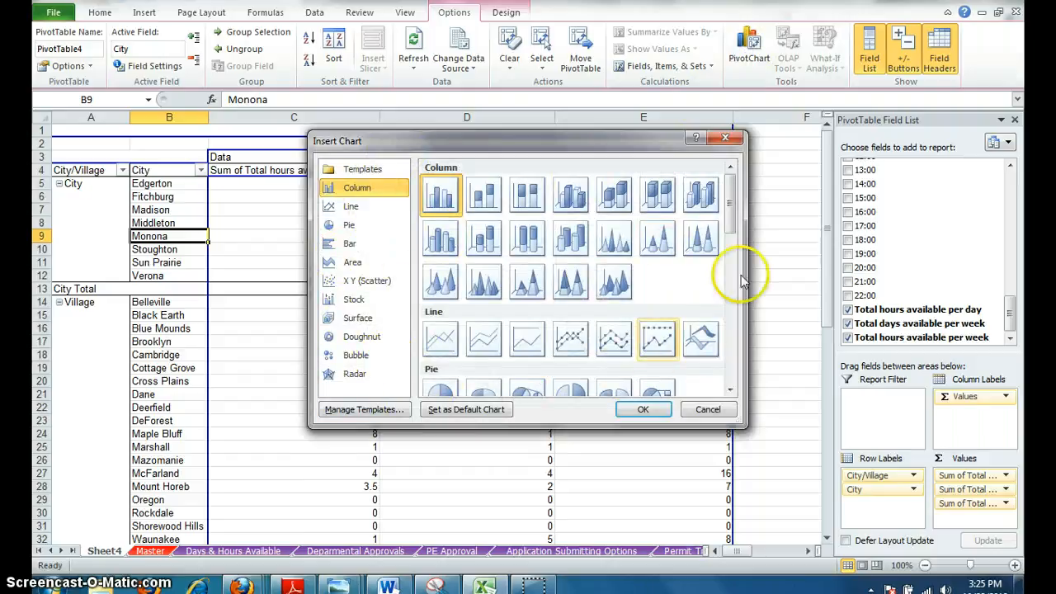
mouse_move(734, 213)
mouse_down()
mouse_move(734, 262)
mouse_move(735, 213)
mouse_up()
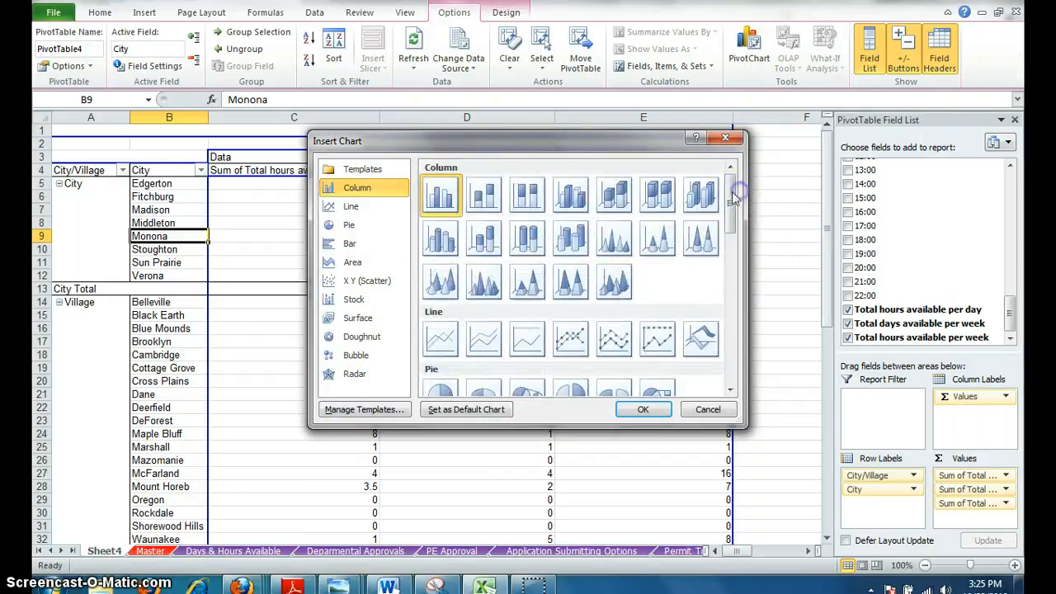
click(578, 289)
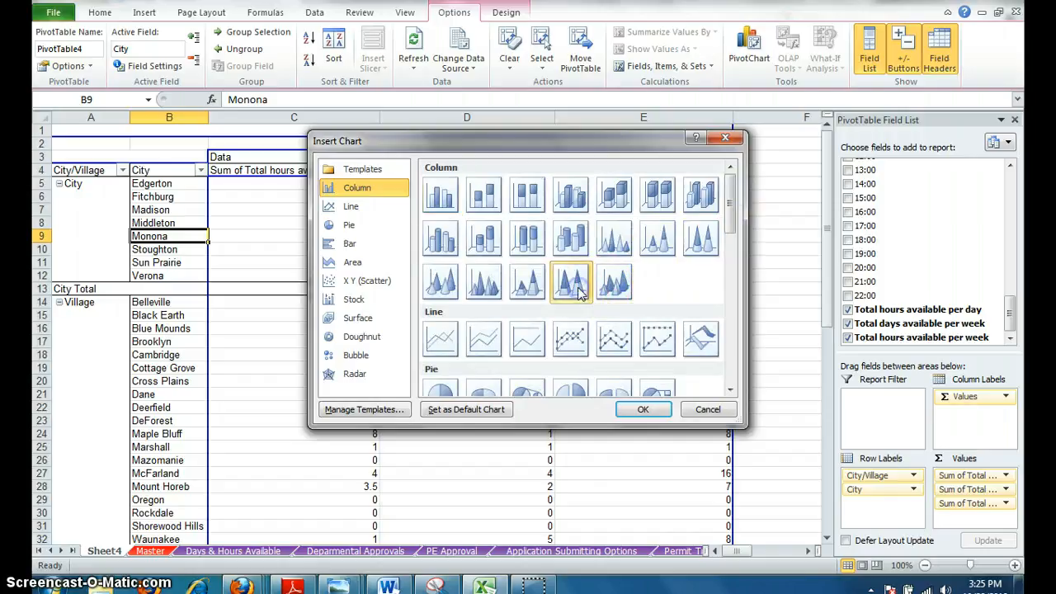
click(637, 409)
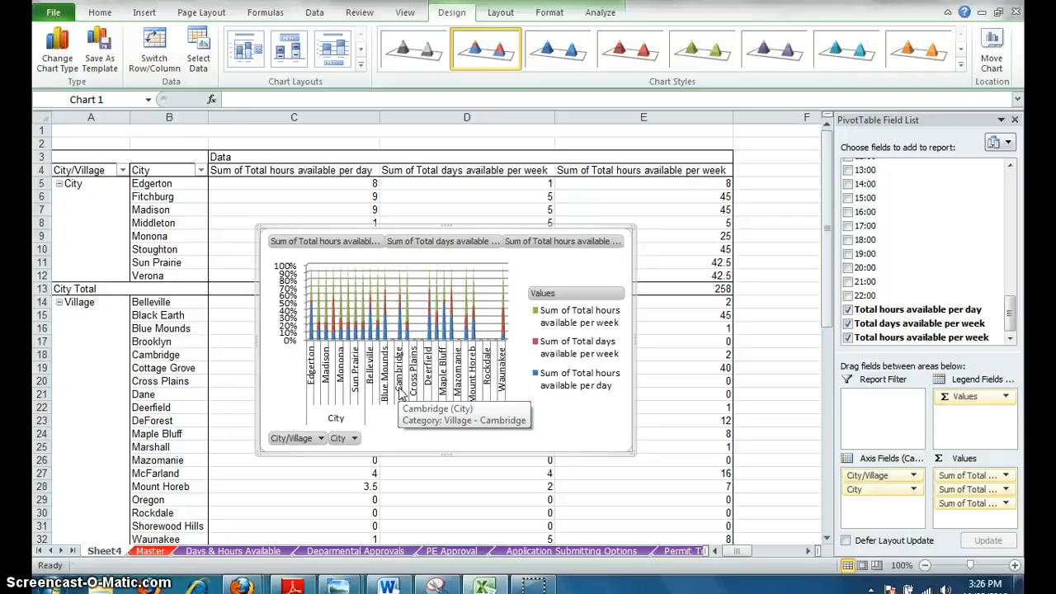
Move the PivotChart to a new chart sheet named Chart2.
right_click(553, 277)
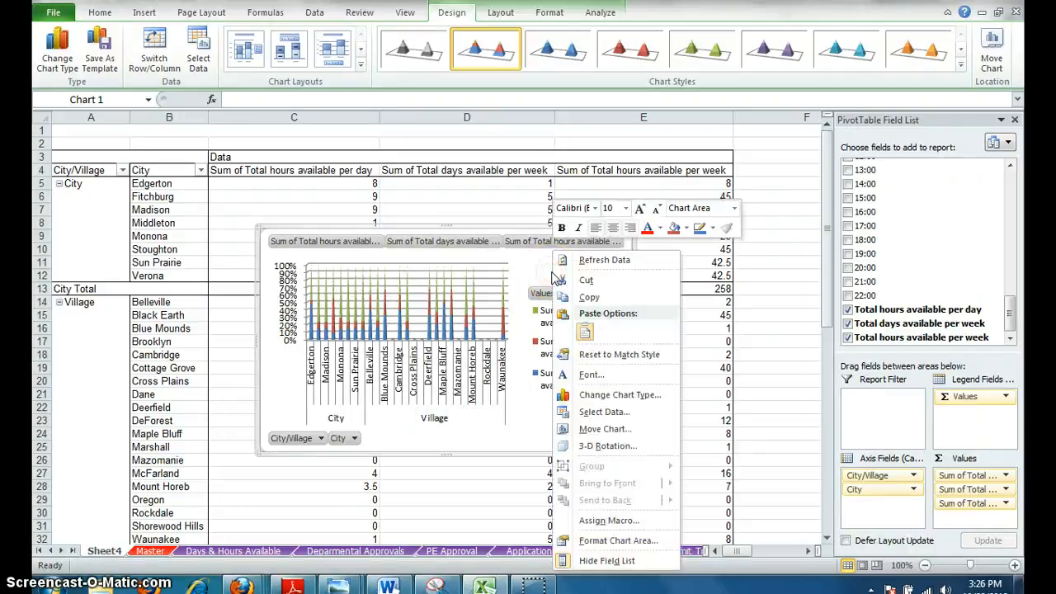
click(611, 429)
click(511, 406)
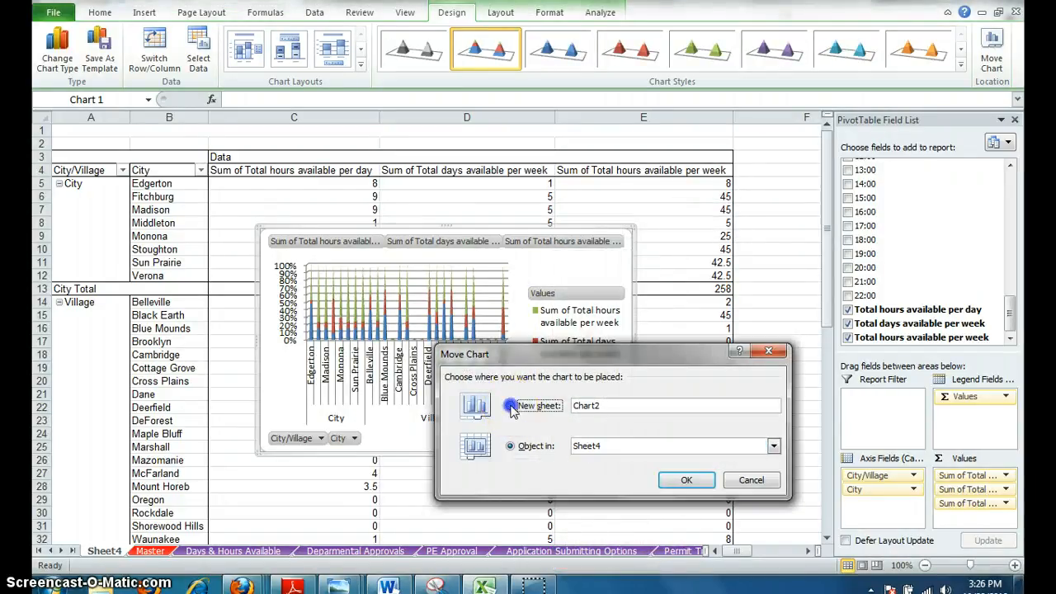
click(685, 482)
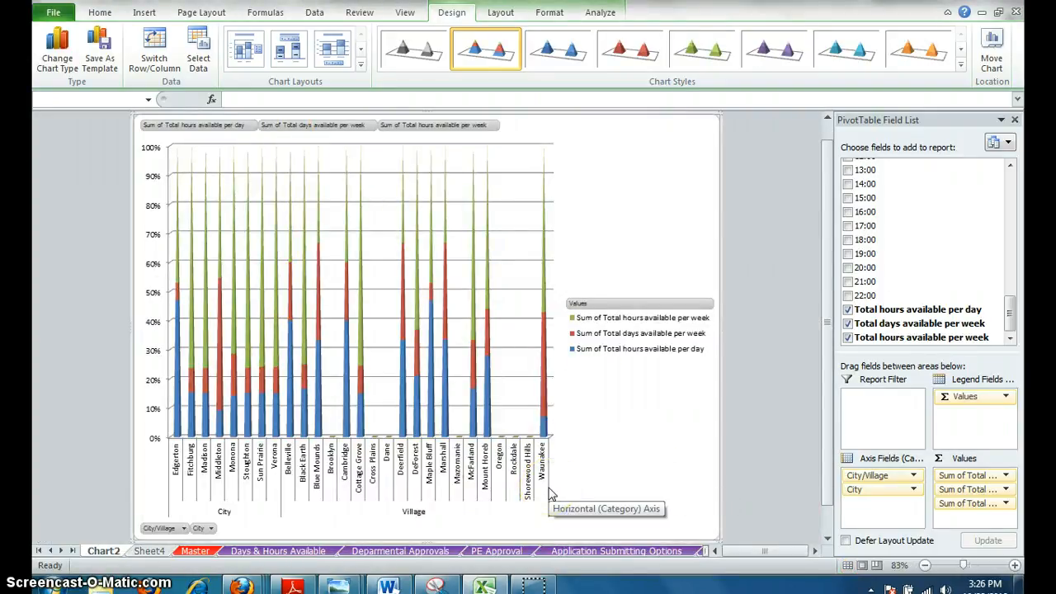
mouse_move(1009, 309)
mouse_down()
mouse_move(1009, 177)
mouse_move(1010, 297)
mouse_move(990, 304)
mouse_up()
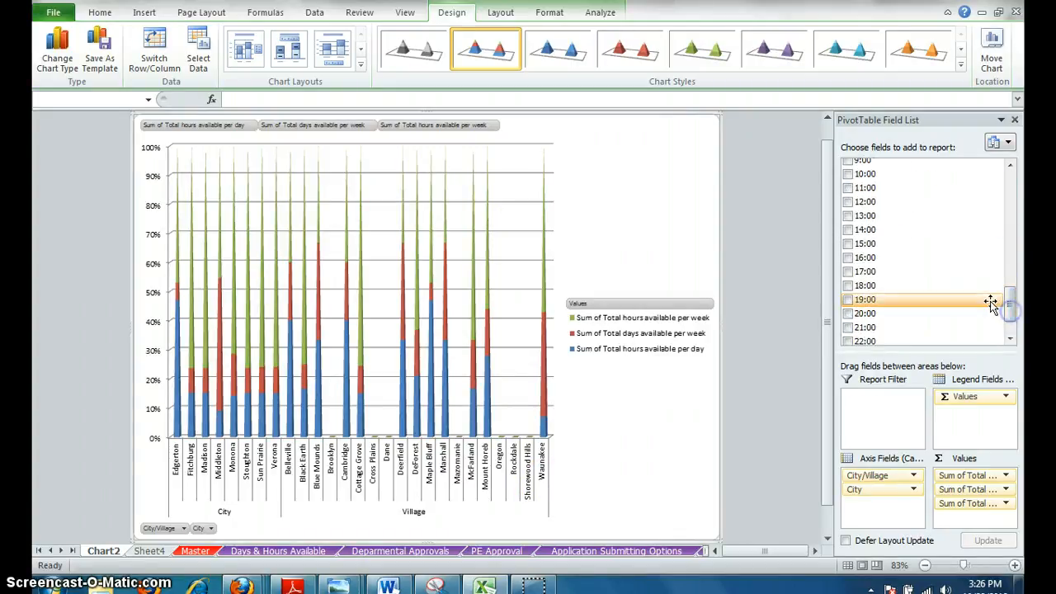